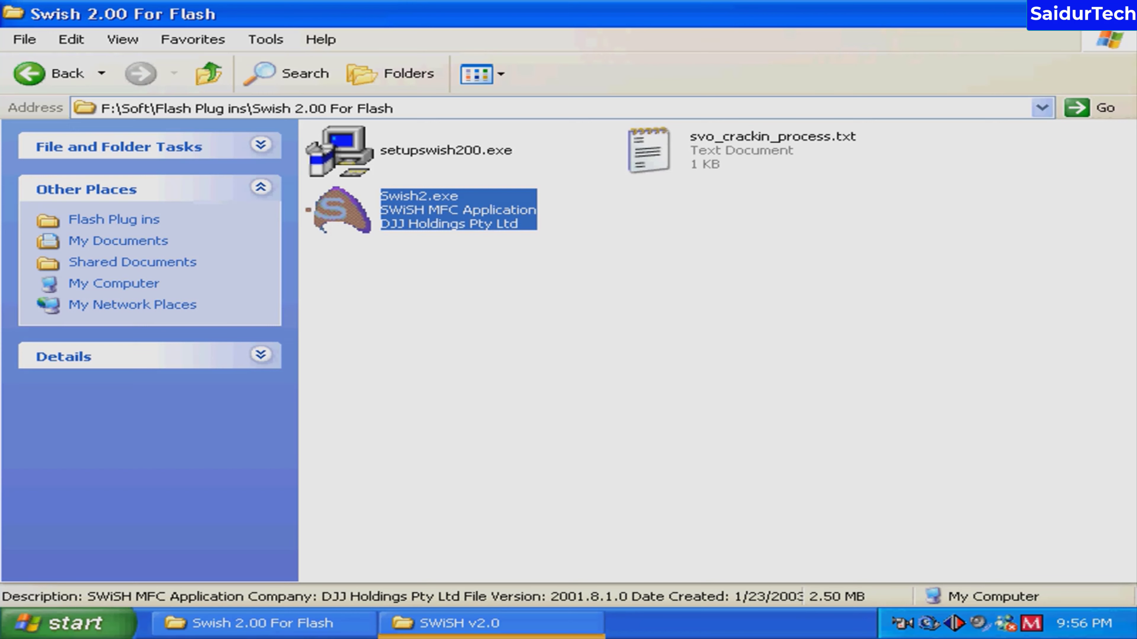
Step: Switch to the SWiSH v2.0 folder window to launch SWiSH 2.0 with a new 320×240 movie
{"action": "key", "text": "alt+Tab"}
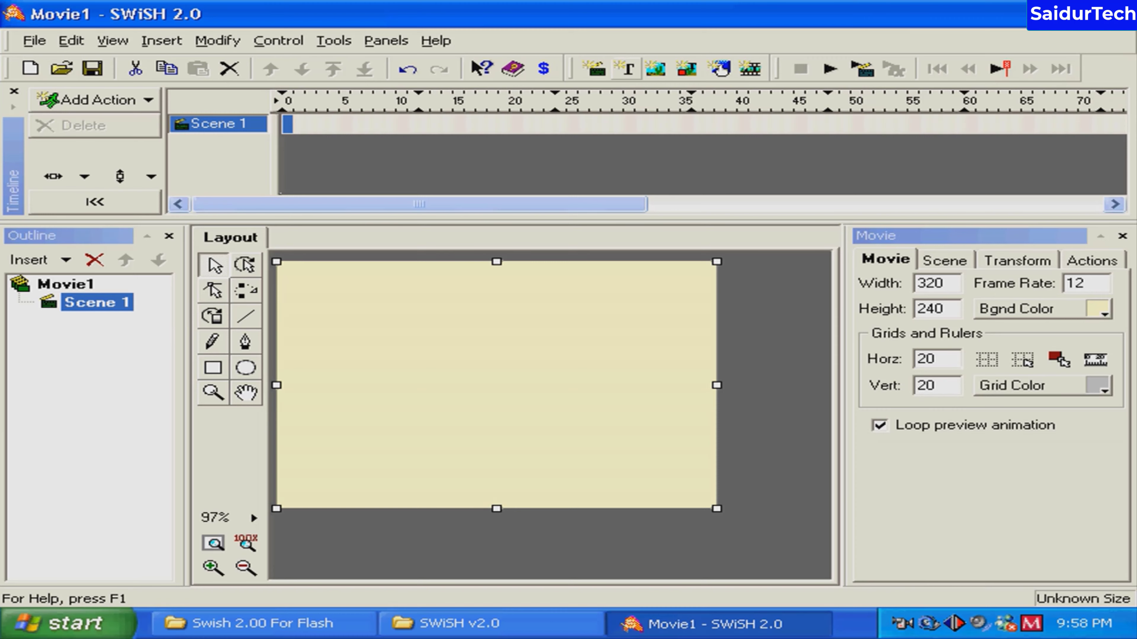
Step: Place a new blue Arial Black text object on the Scene 1 stage
{"action": "double_click", "coordinate": [627, 68]}
{"action": "type", "text": "AL-HERA"}
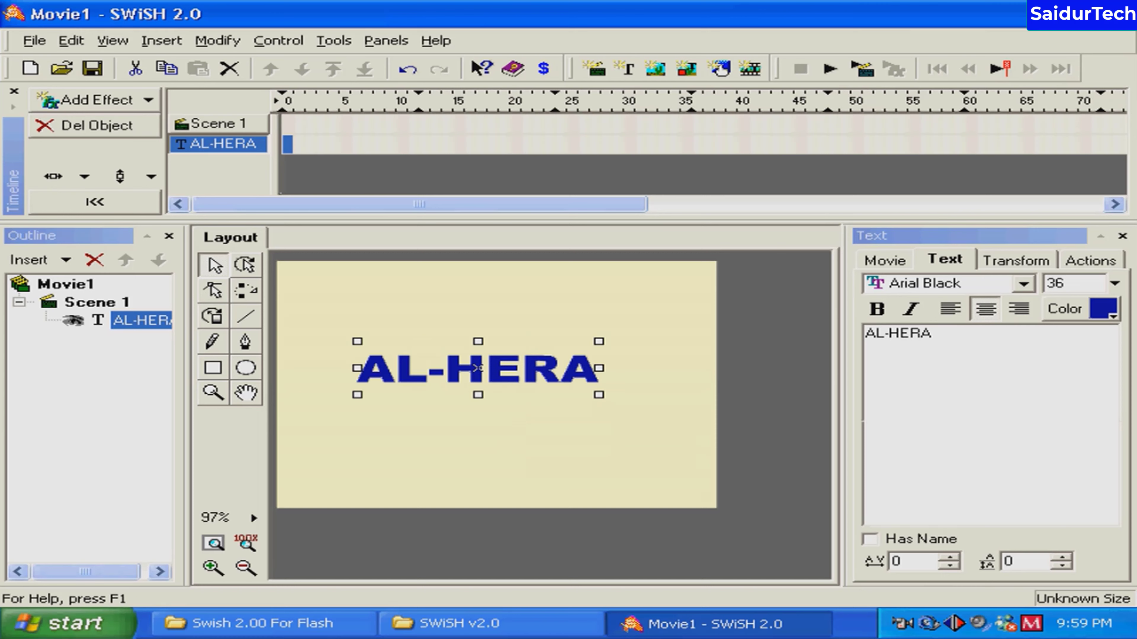
Step: Move the AL-HERA text toward the stage centre and bring up the effect list
{"action": "left_click_drag", "start_coordinate": [477, 368], "coordinate": [492, 367]}
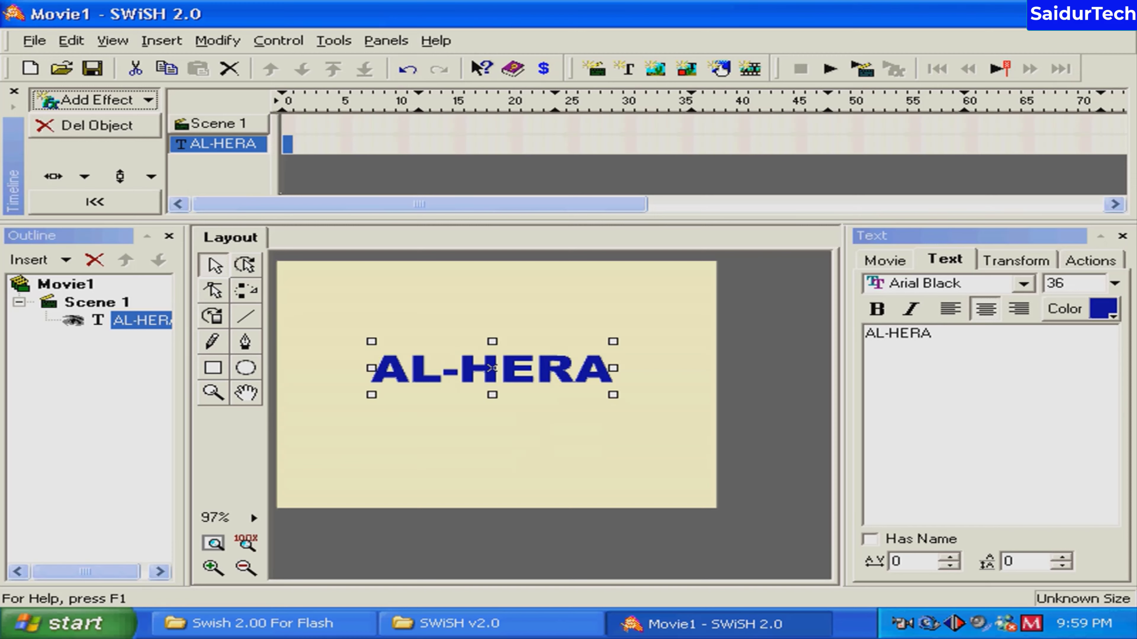
{"action": "key", "text": "space"}
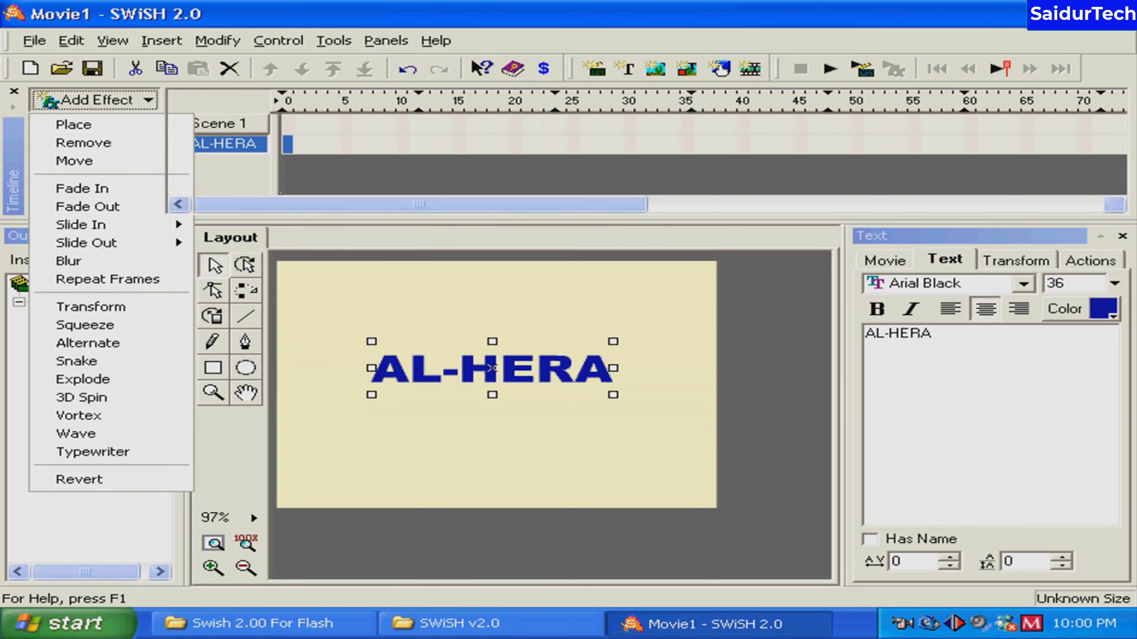
Step: Give AL-HERA a 30-frame 3D Spin effect using the 3D Spin, hinge R preset
{"action": "left_click", "coordinate": [81, 397]}
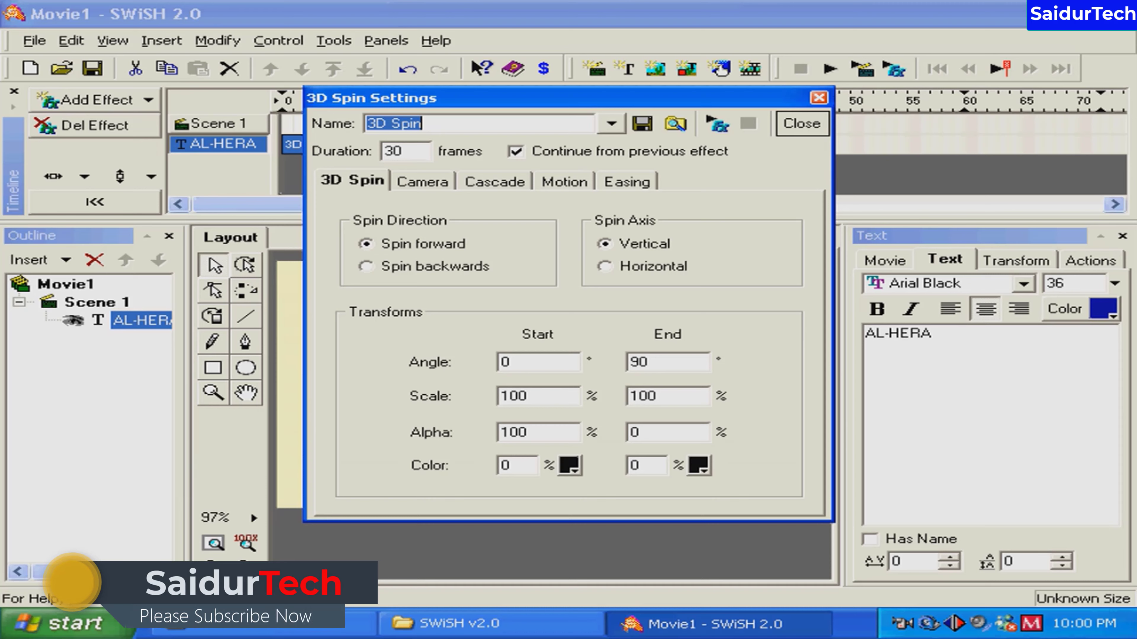
{"action": "key", "text": "Down"}
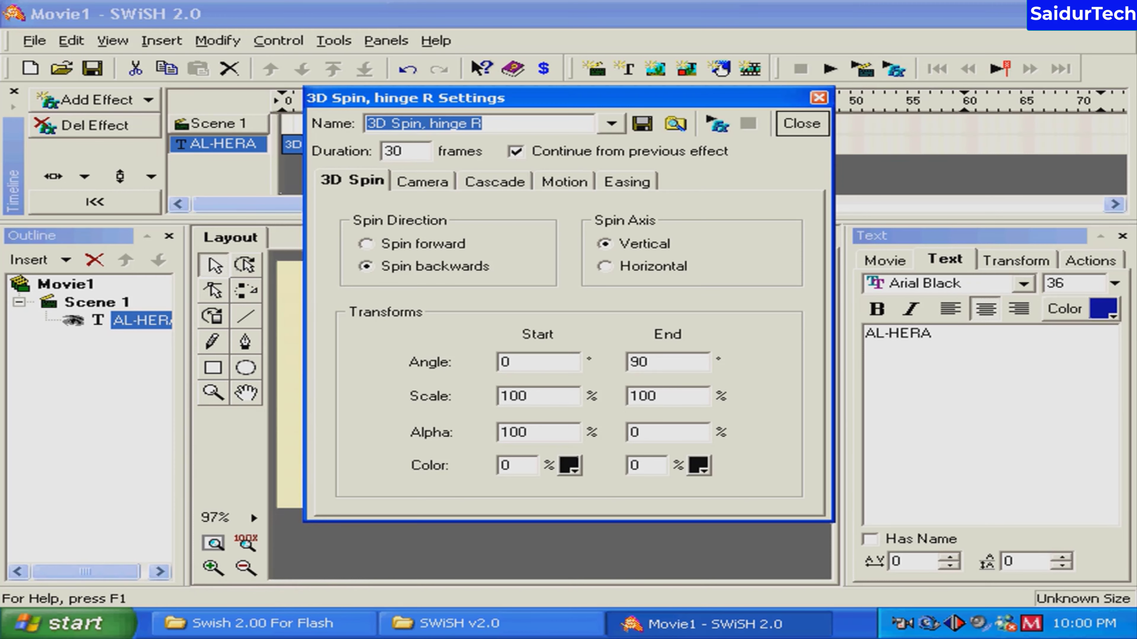
{"action": "key", "text": "Return"}
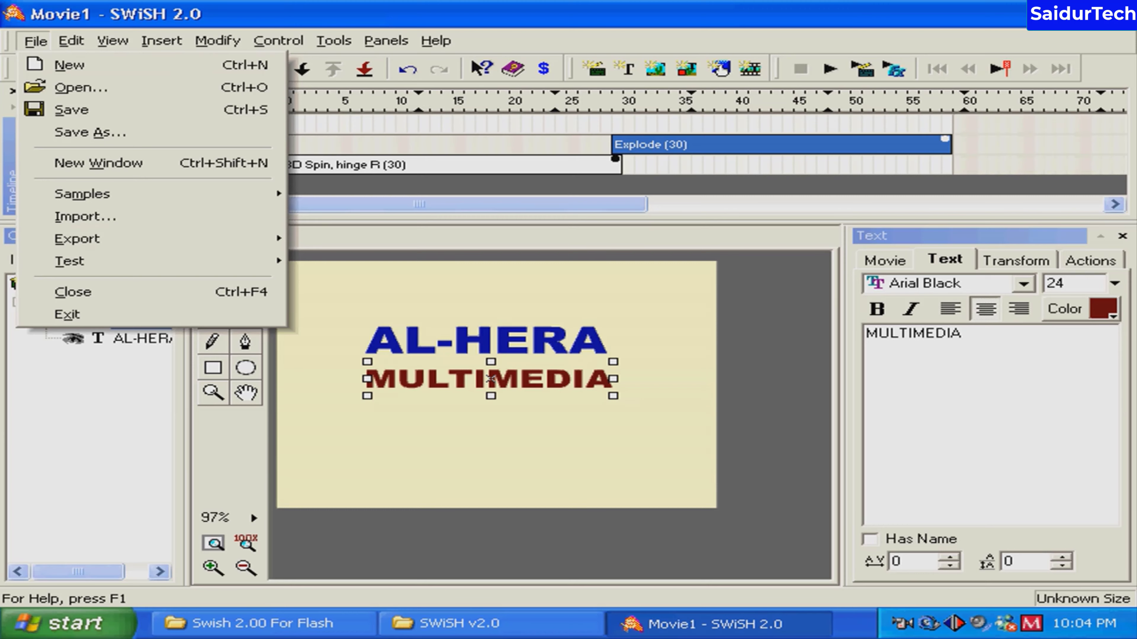
Step: Export the animation as Movie1.avi in the SWiSH v2.0 folder
{"action": "key", "text": "e"}
{"action": "key", "text": "a"}
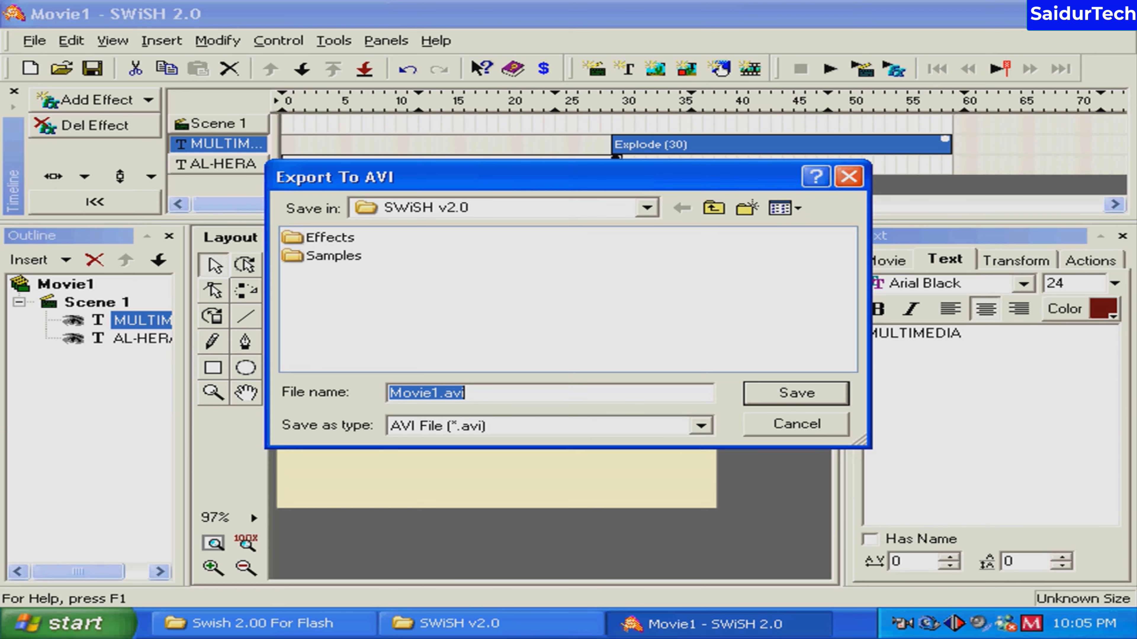
{"action": "key", "text": "Escape"}
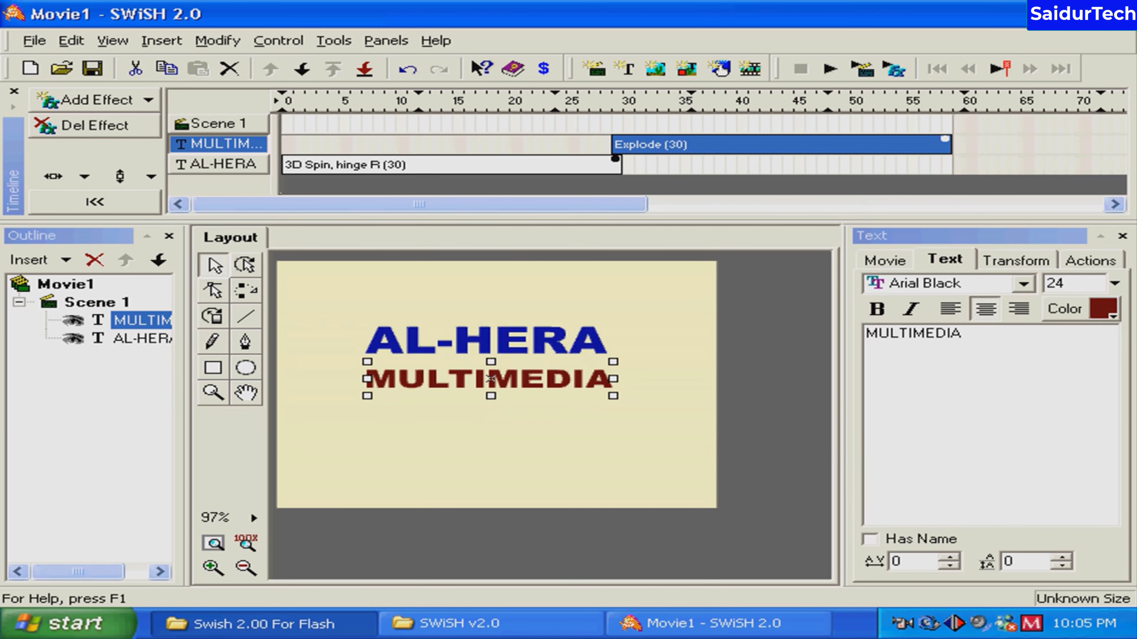